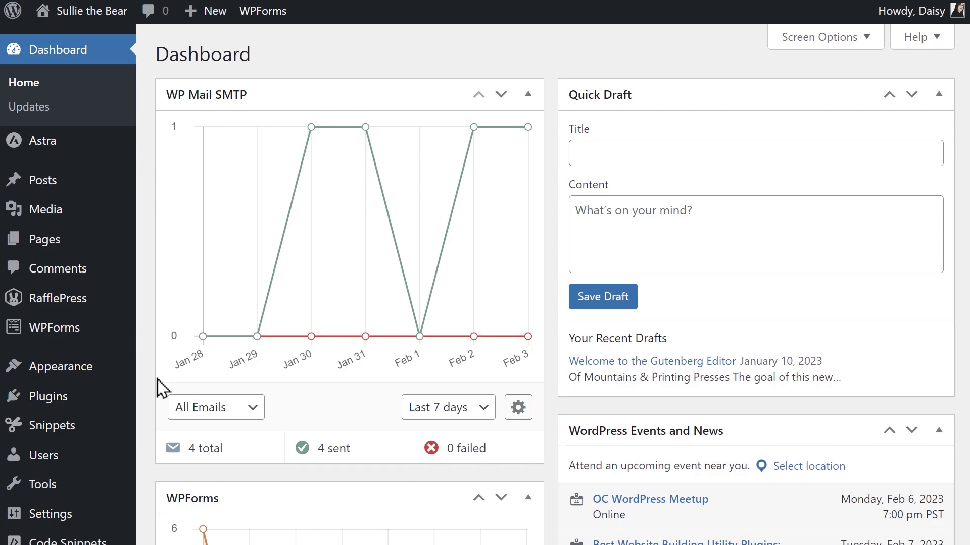
# Install and activate Akismet Spam Protection from Plugins > Add New, then begin Akismet account setup.
pyautogui.click(101, 398)
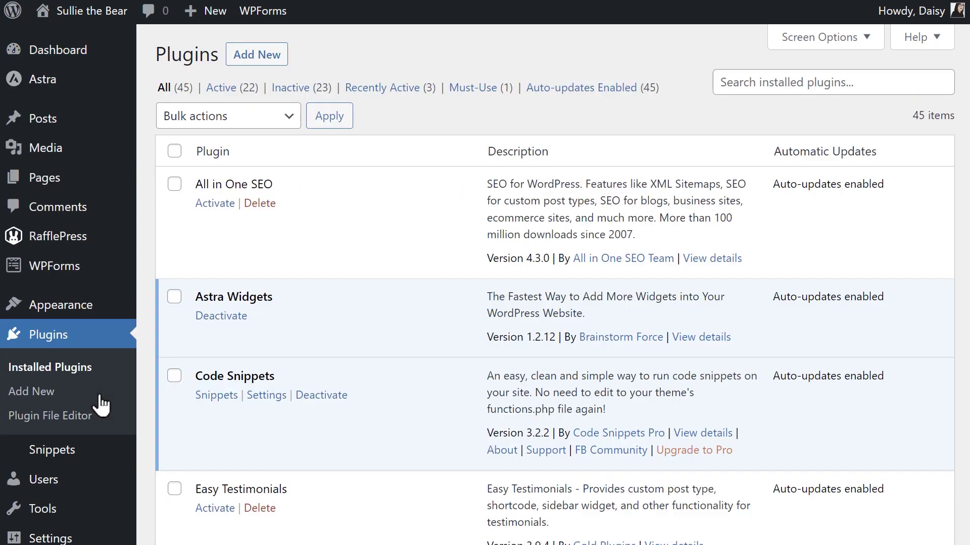
pyautogui.click(254, 56)
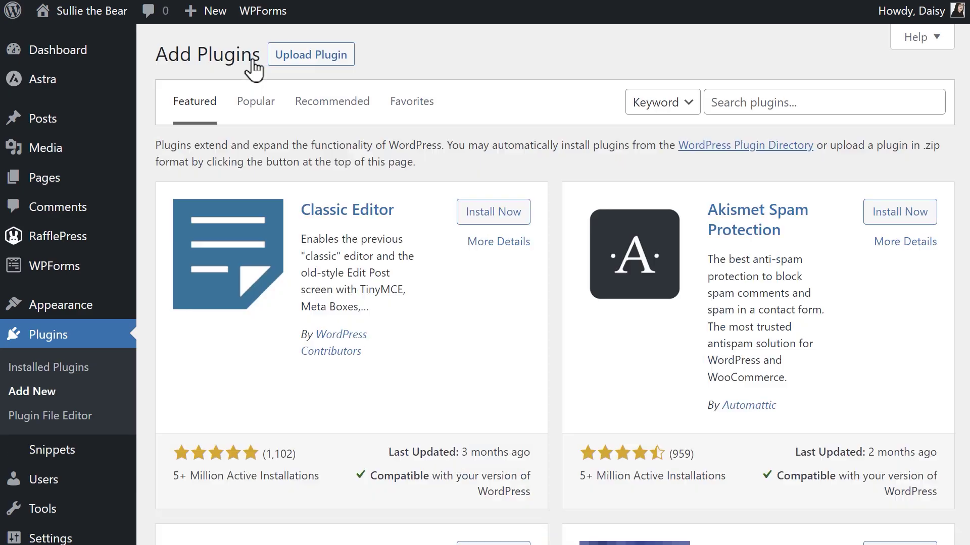
pyautogui.click(758, 100)
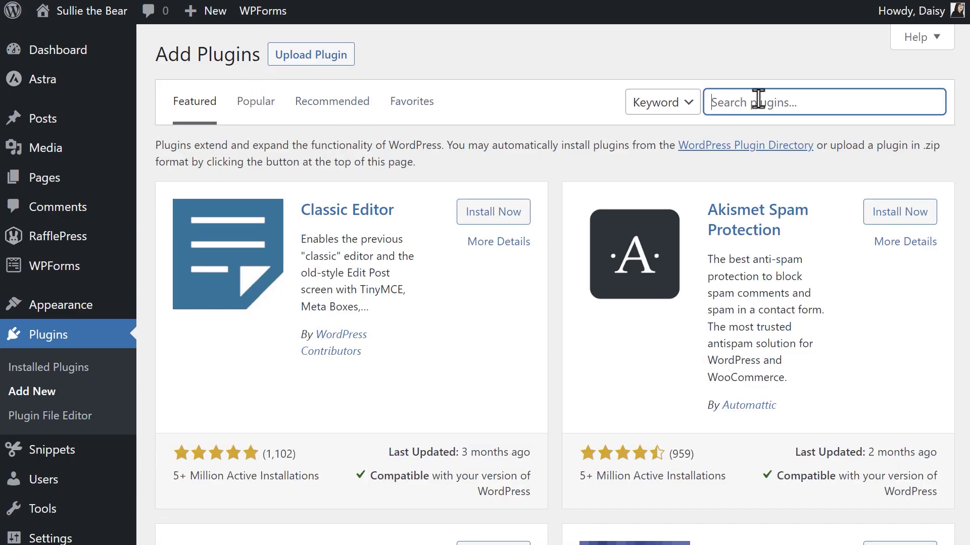
pyautogui.write('Akismet')
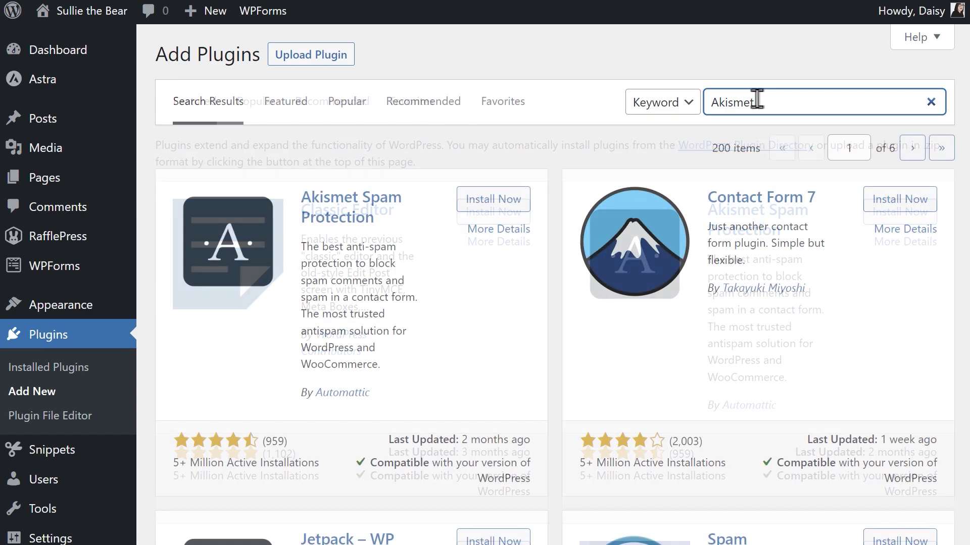
pyautogui.click(525, 202)
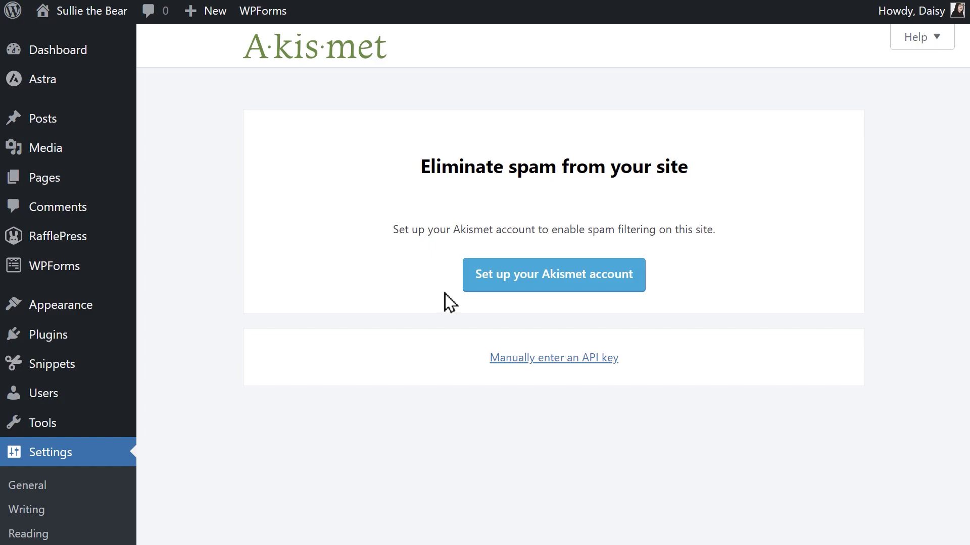
pyautogui.click(470, 285)
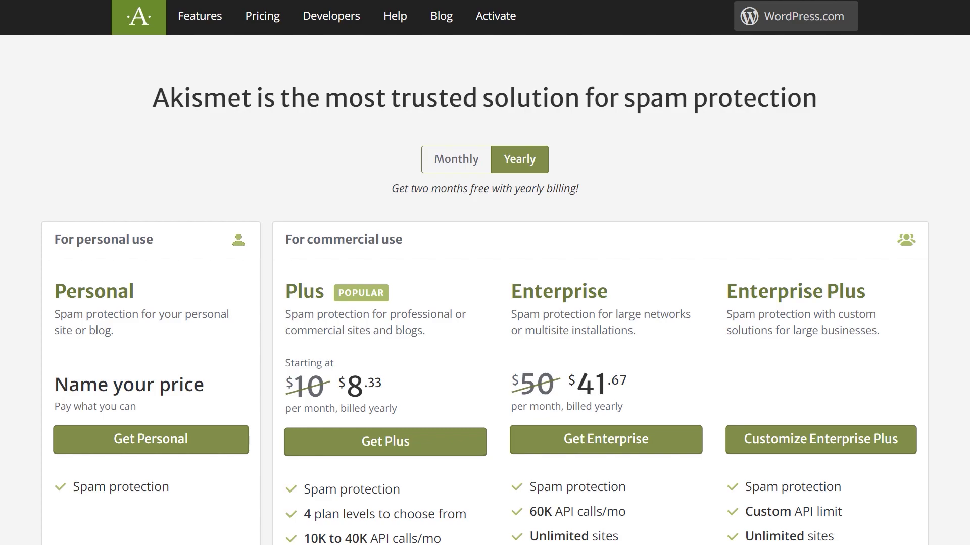
# Scroll the Akismet pricing page to compare plans, including the pay-what-you-can Personal plan.
pyautogui.scroll(-3, 485, 273)
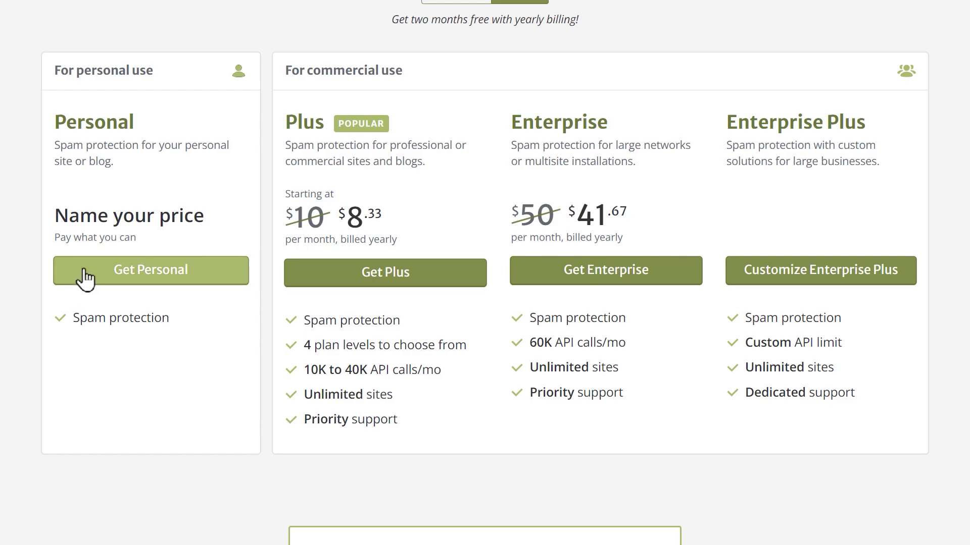
# Submit a $0/year Personal signup for site wpforms.com, confirming no products or services are sold.
pyautogui.write('w')
pyautogui.write('pforms')
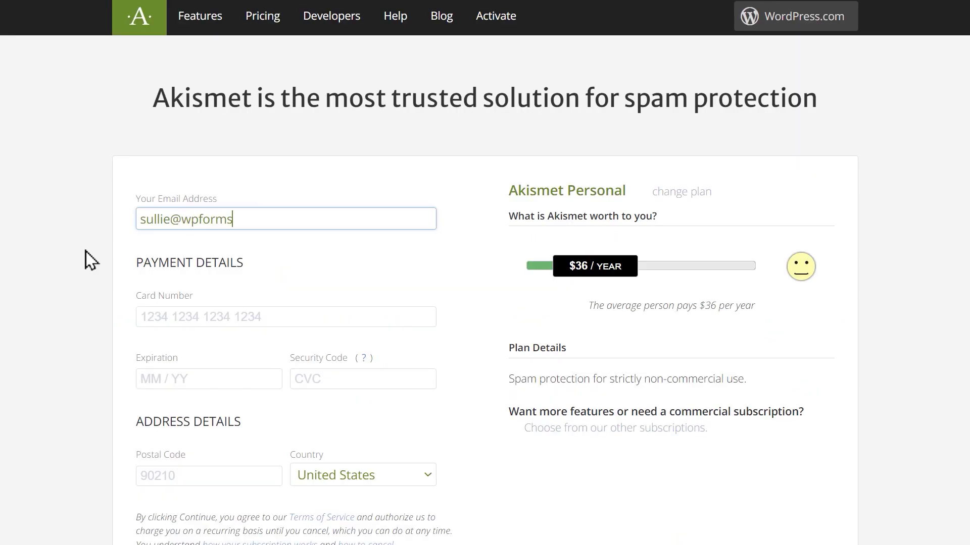
pyautogui.write('.com')
pyautogui.moveTo(631, 277); pyautogui.dragTo(565, 276)
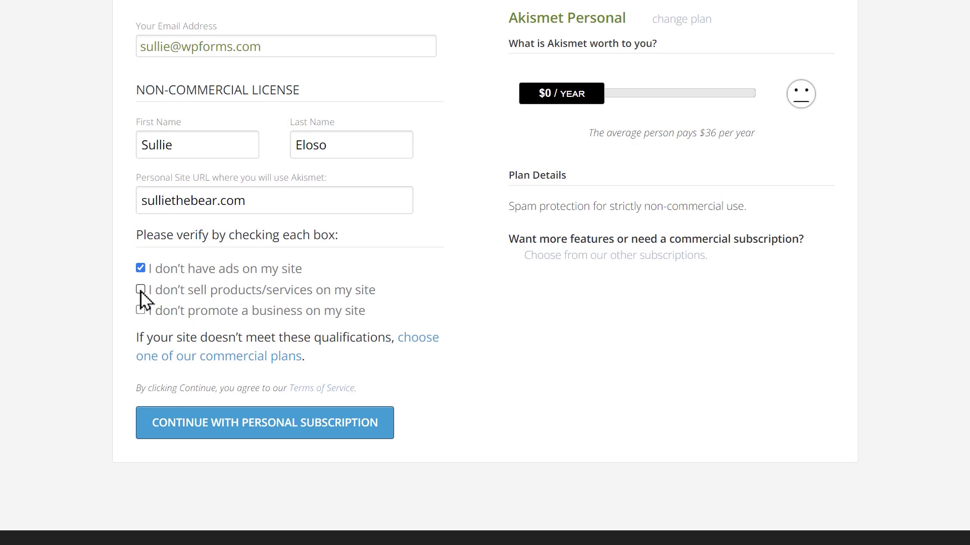
pyautogui.click(140, 290)
pyautogui.click(150, 427)
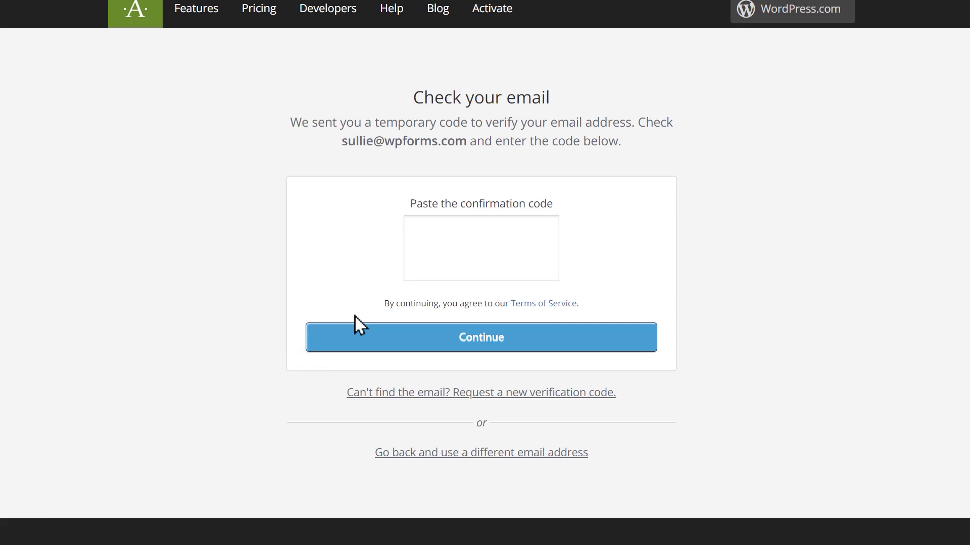
# Paste the emailed confirmation code into the code field and submit it to finish signup.
pyautogui.click(410, 267)
pyautogui.hotkey('ctrl', 'v')
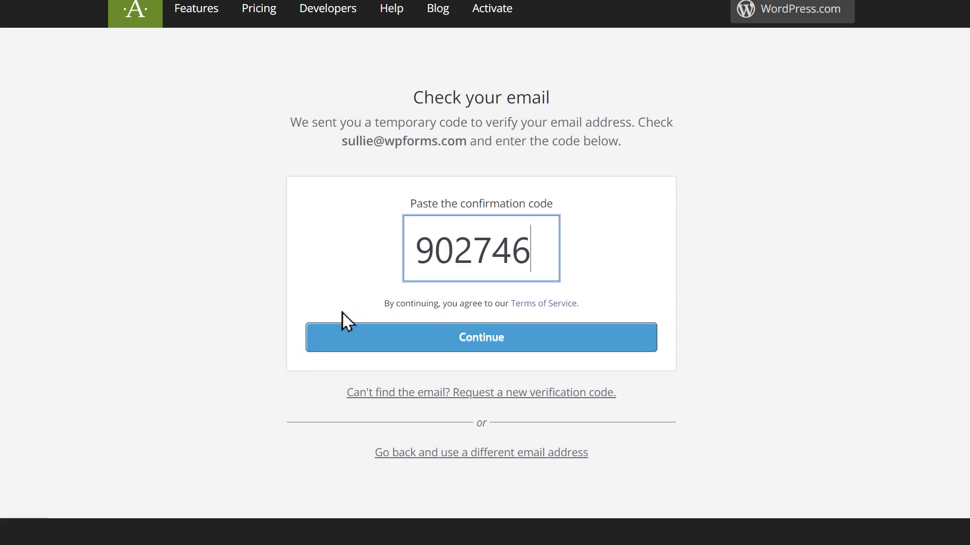
pyautogui.click(342, 345)
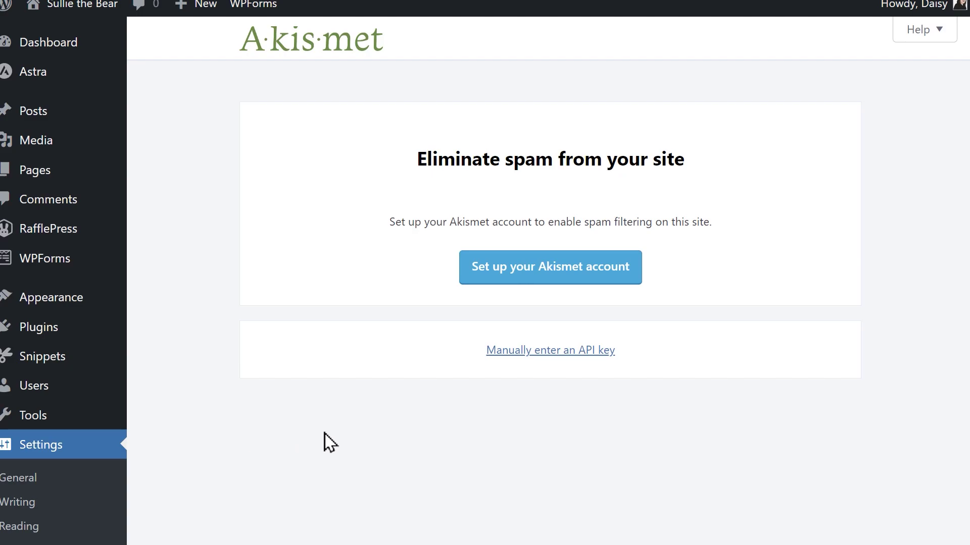
# Manually enter the pasted Akismet API key to connect the site, then scroll the settings.
pyautogui.click(492, 352)
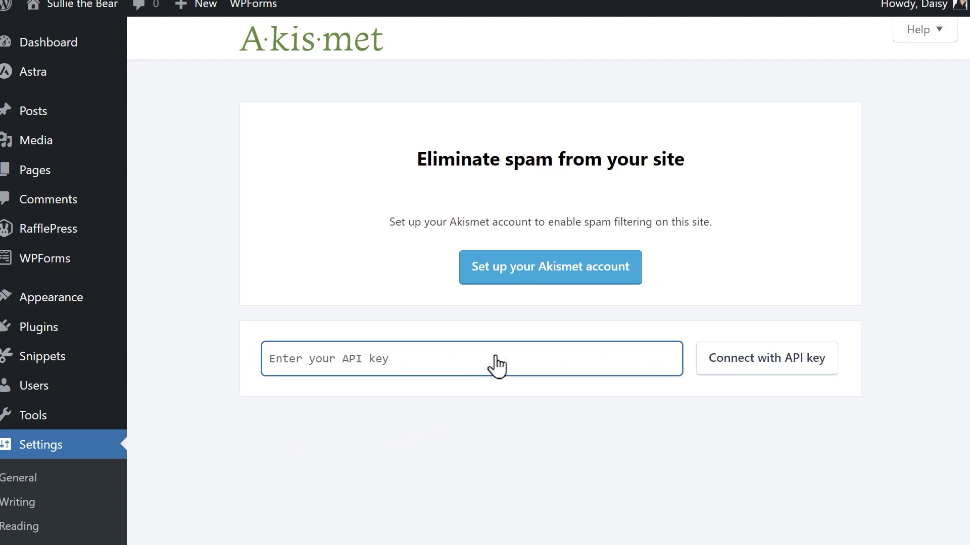
pyautogui.hotkey('ctrl', 'v')
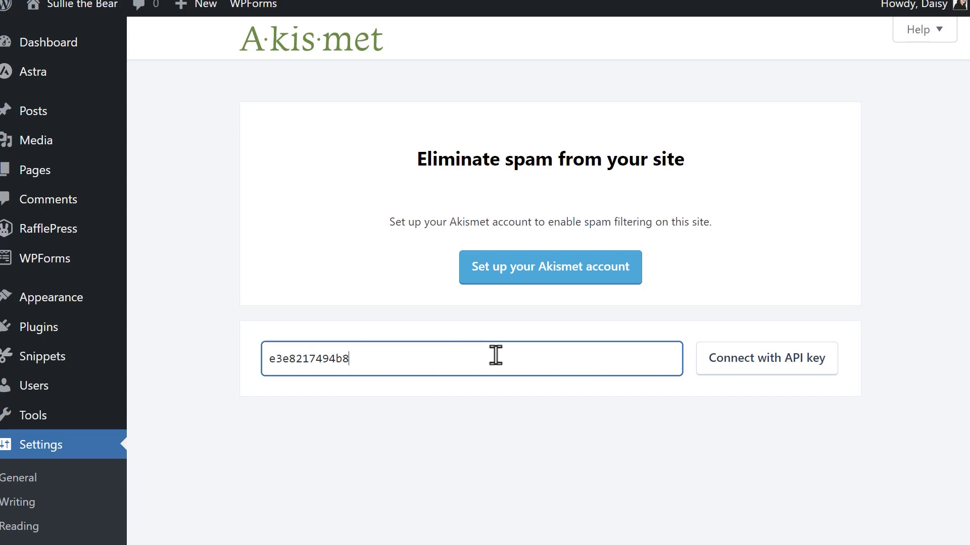
pyautogui.click(713, 373)
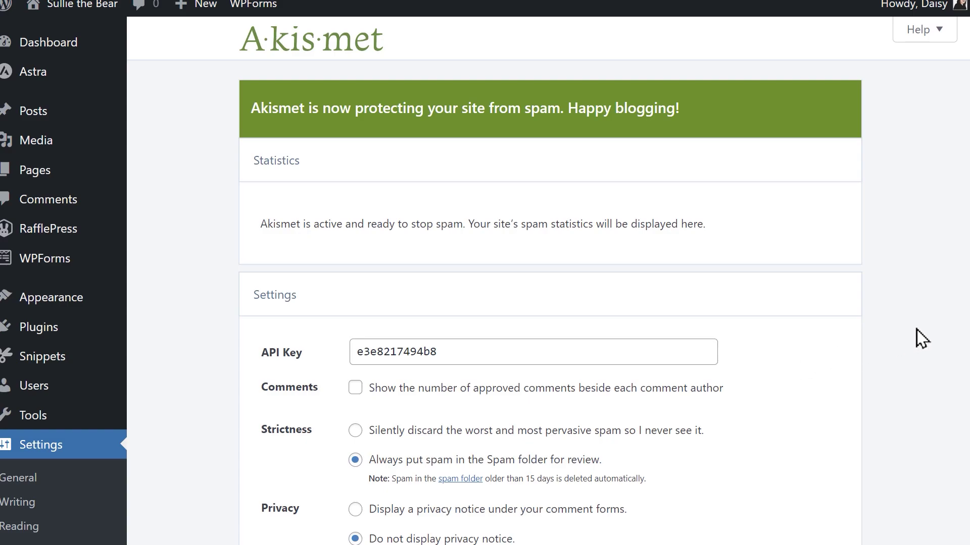
pyautogui.scroll(-2, 962, 328)
pyautogui.scroll(-2, 962, 329)
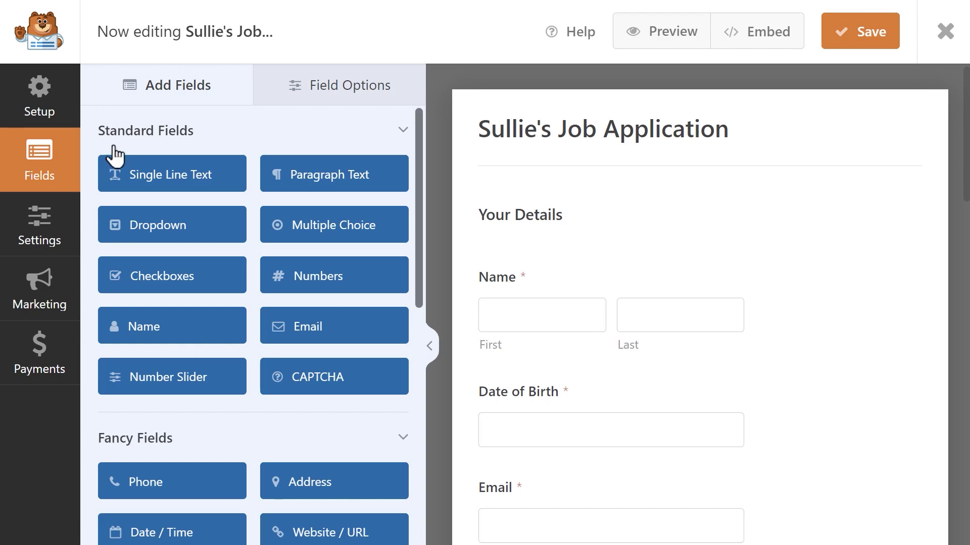
# Switch on 'Enable Akismet anti-spam protection' under the form's Spam Protection and Security settings, then save.
pyautogui.click(60, 231)
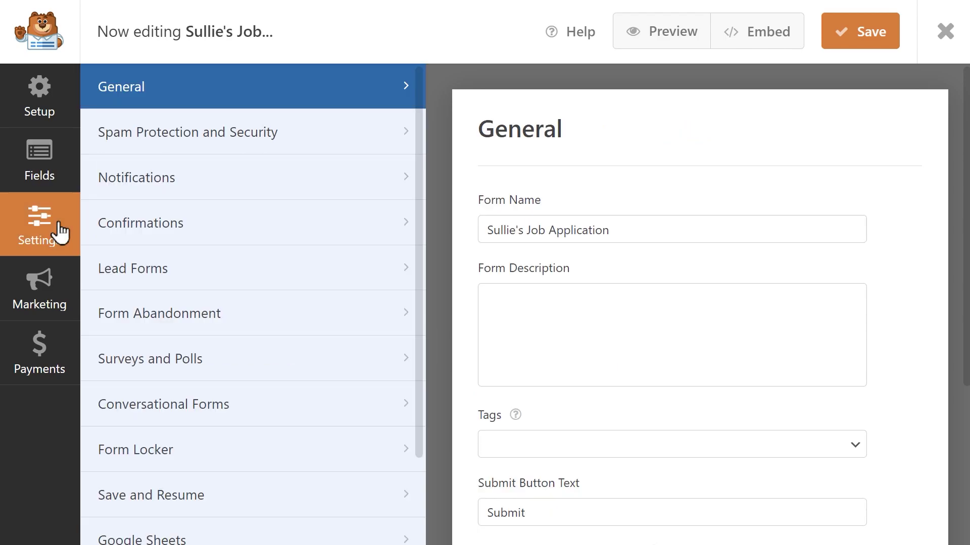
pyautogui.click(291, 148)
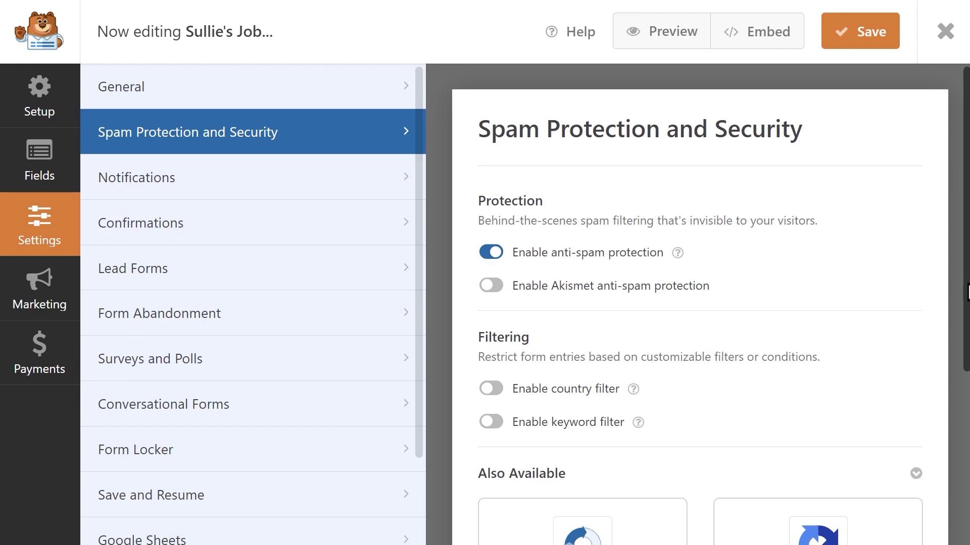
pyautogui.moveTo(966, 292); pyautogui.dragTo(966, 364)
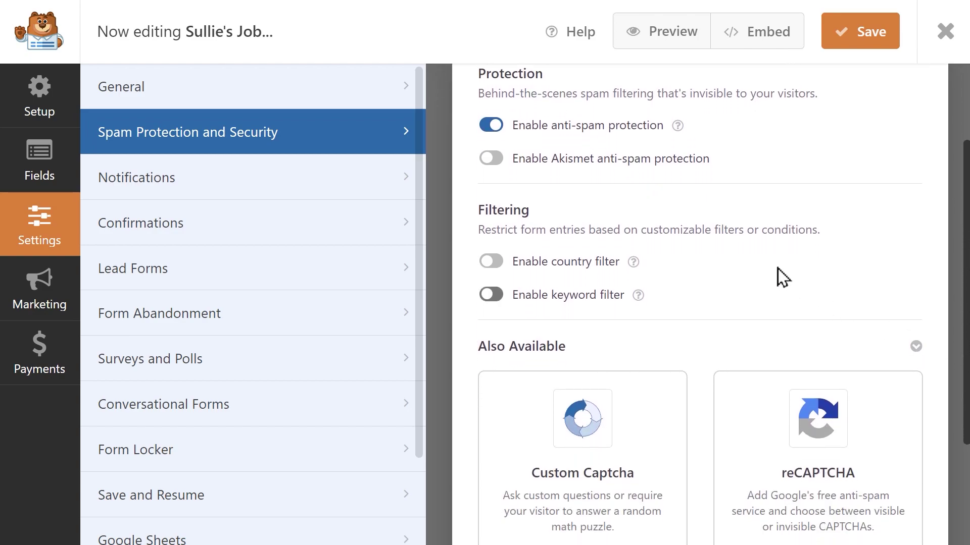
pyautogui.click(486, 160)
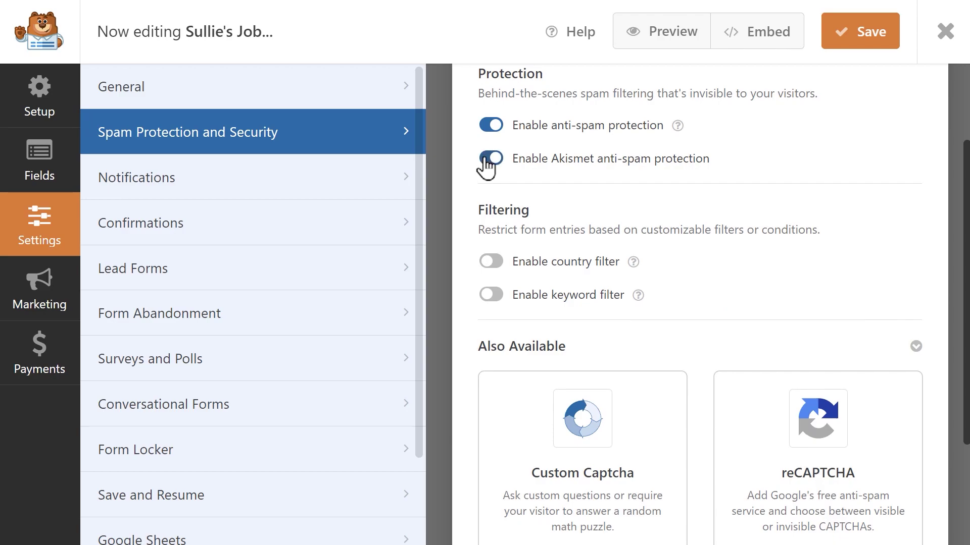
pyautogui.click(838, 45)
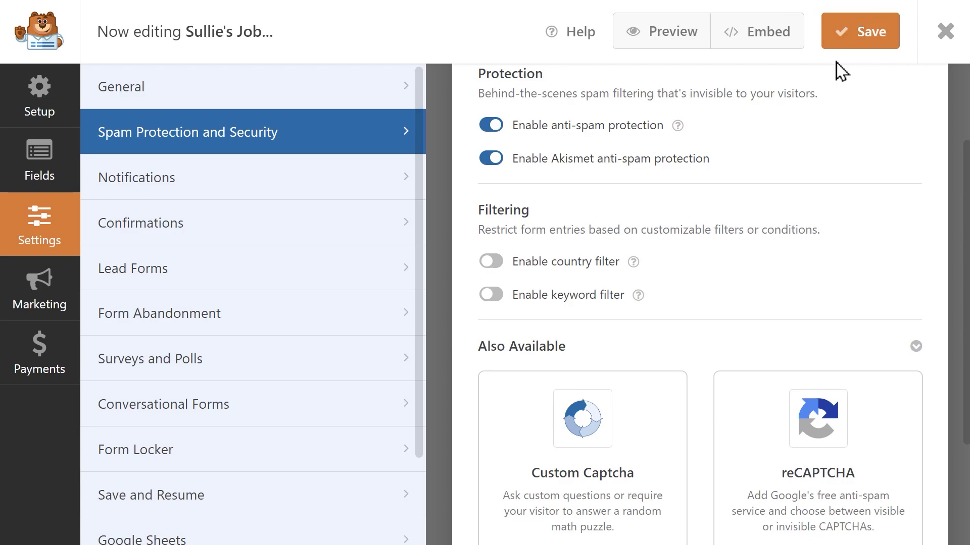